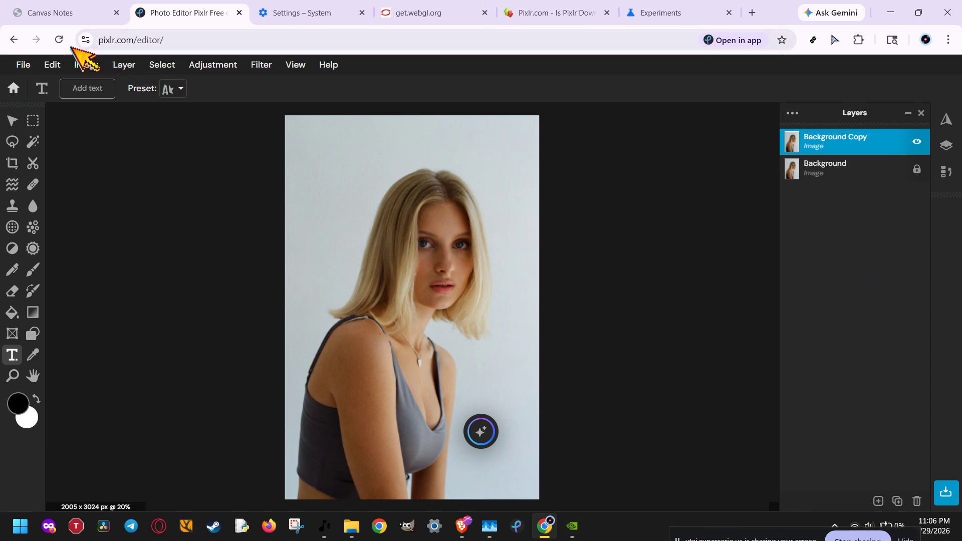
Step: Hard reload the Pixlr editor page with the developer tools open, close them, and reopen the recent portrait image
right_click(255, 73)
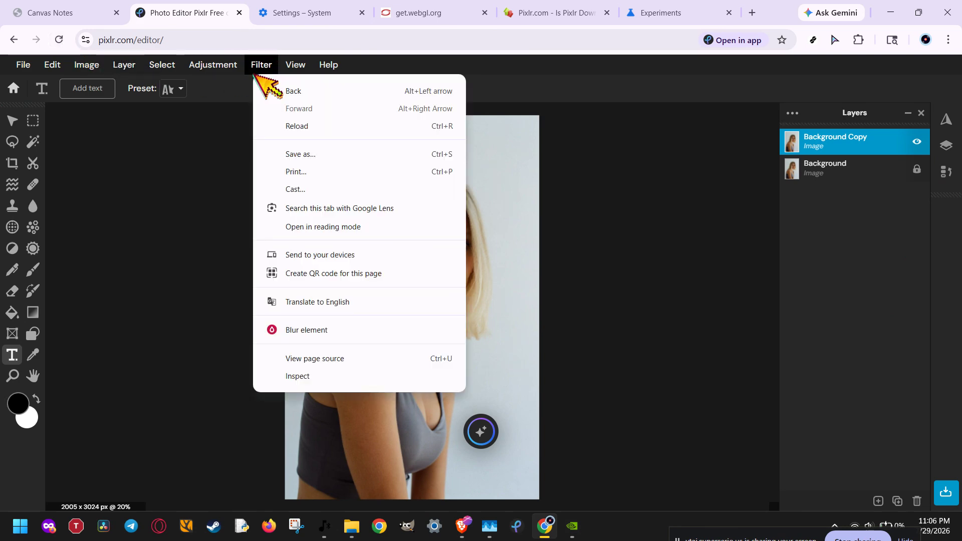
left_click(330, 375)
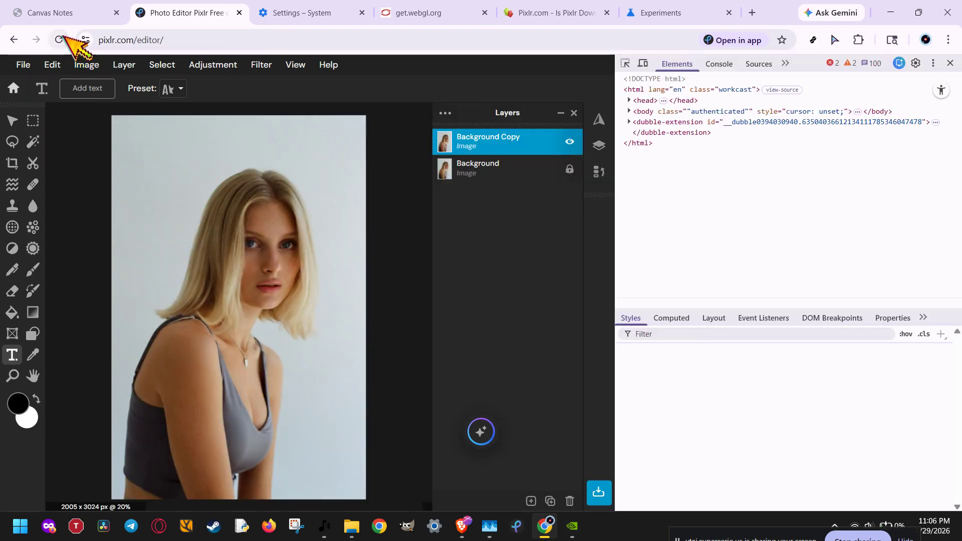
right_click(60, 41)
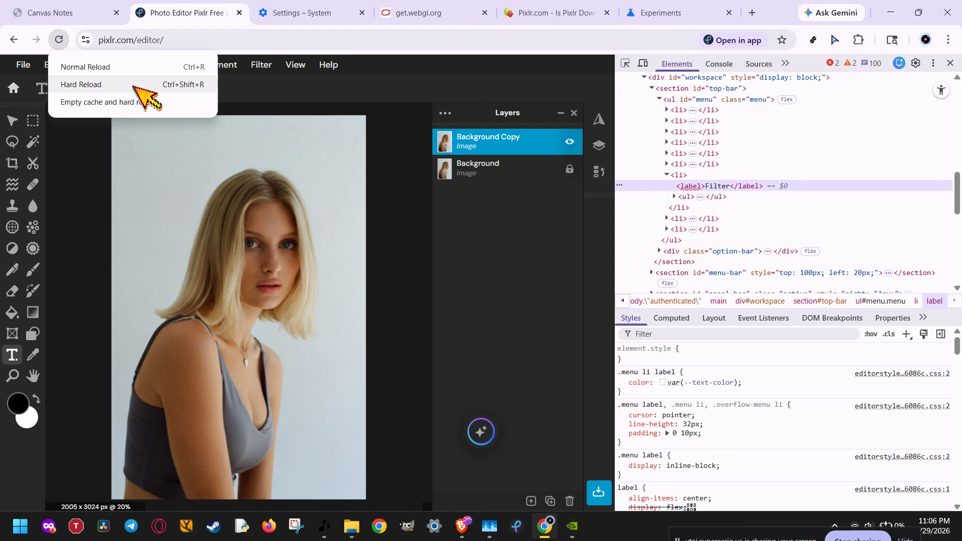
left_click(133, 86)
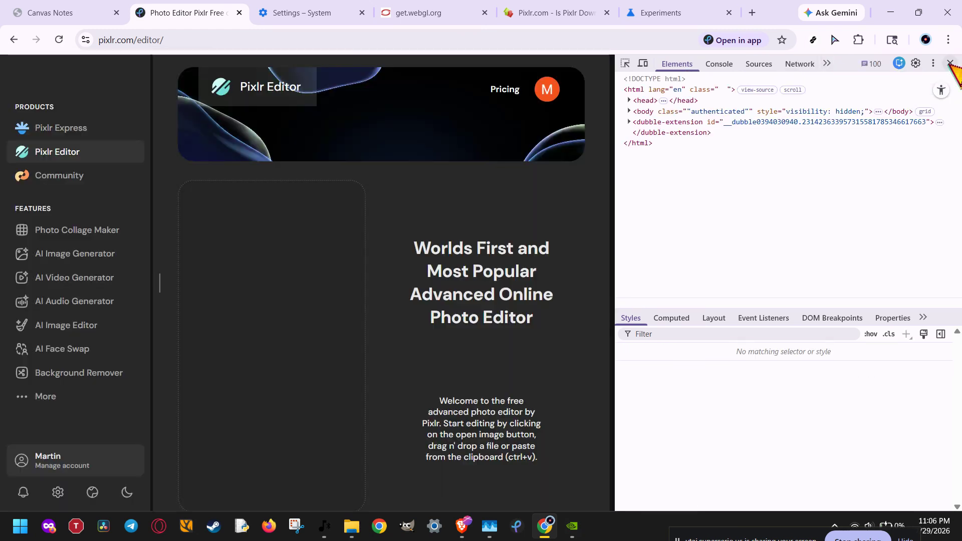
left_click(950, 62)
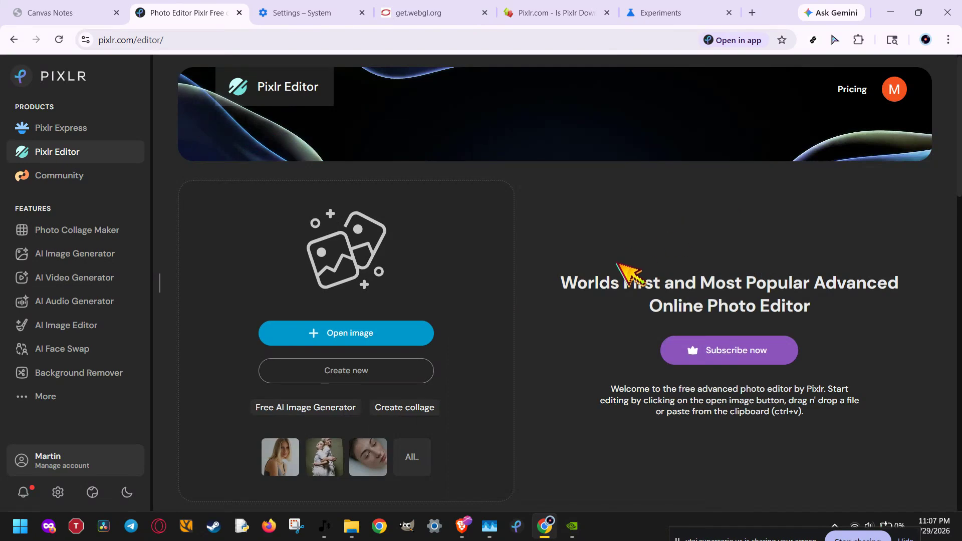
left_click(280, 457)
Step: Add a new text layer with the Text tool to test it, and delete that layer
left_click(12, 354)
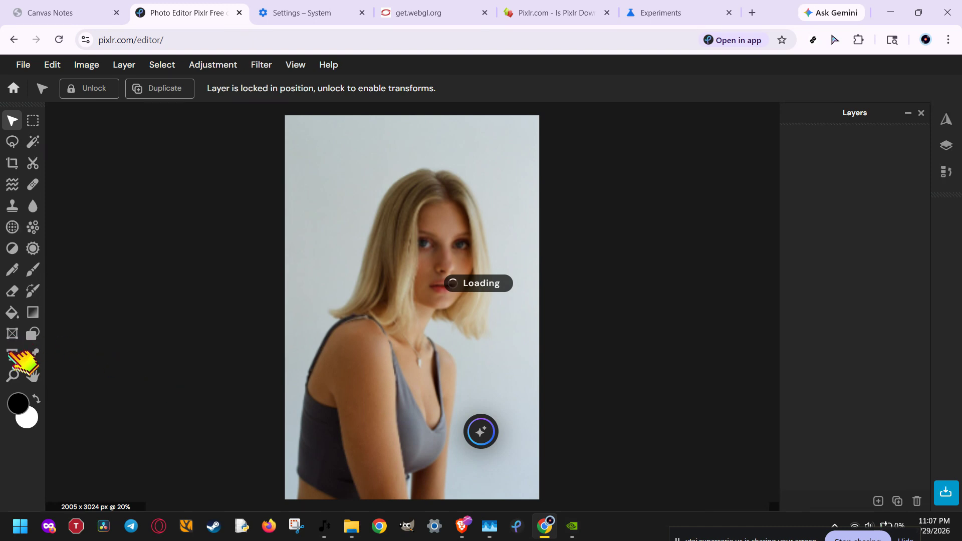
left_click(322, 275)
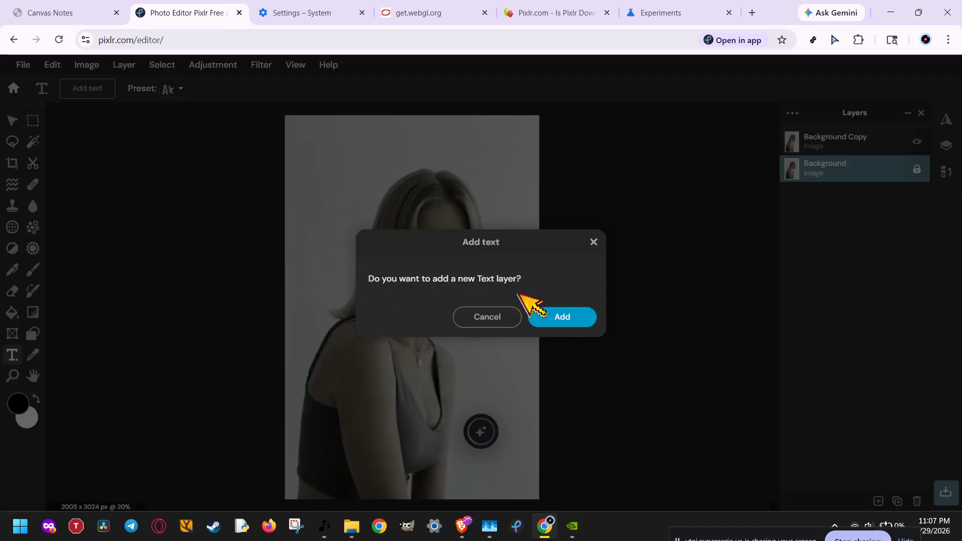
left_click(571, 316)
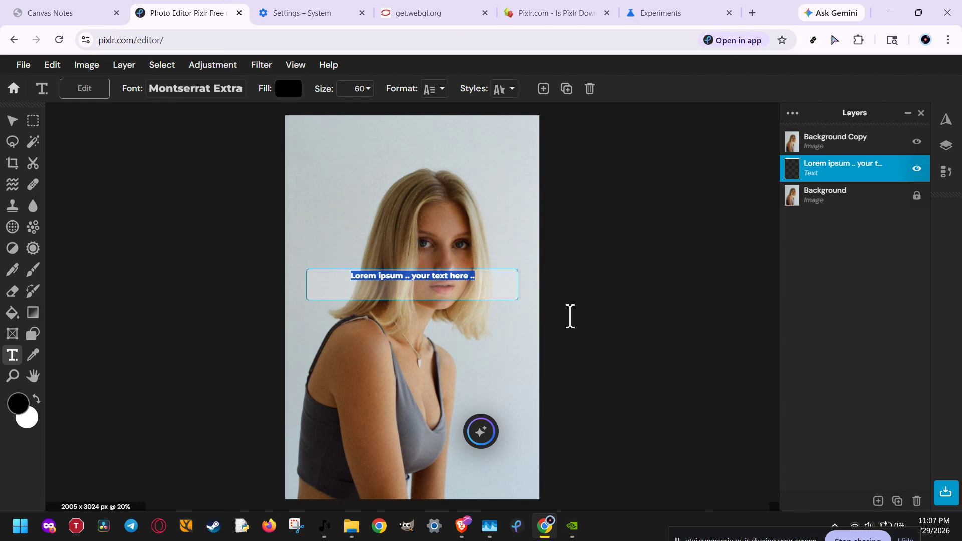
left_click(916, 501)
left_click(917, 501)
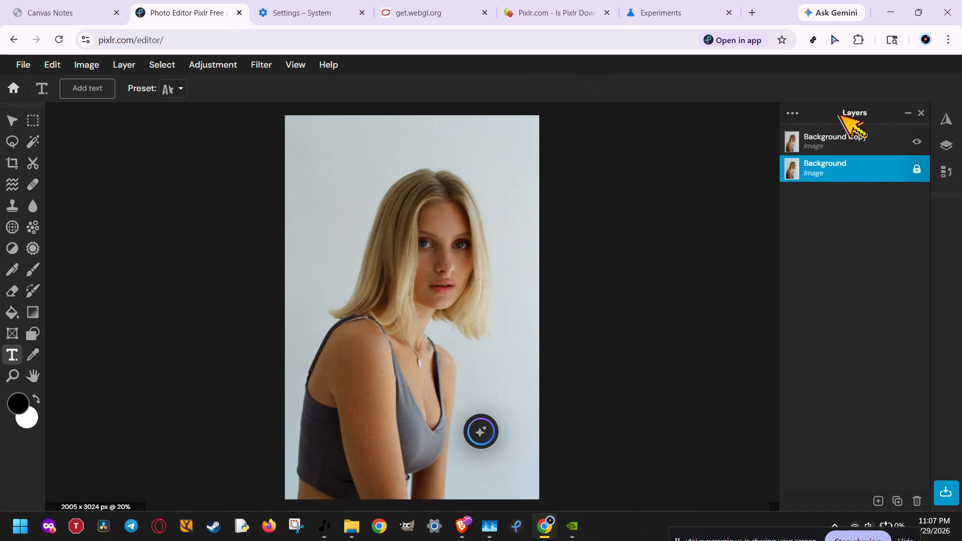
Step: Load pixlr.com in a new Incognito window, dismiss its What's New notice, and return to the regular browser window
left_click(948, 40)
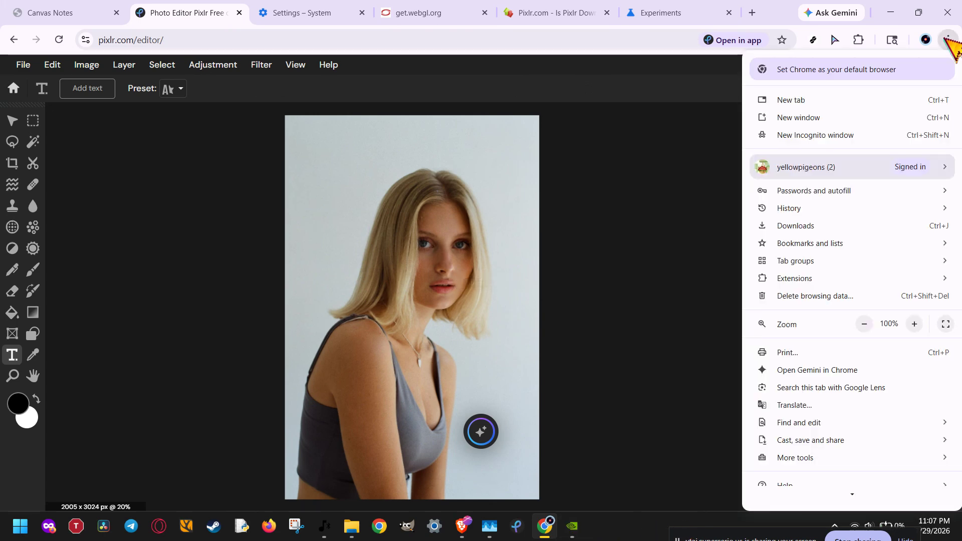
left_click(824, 132)
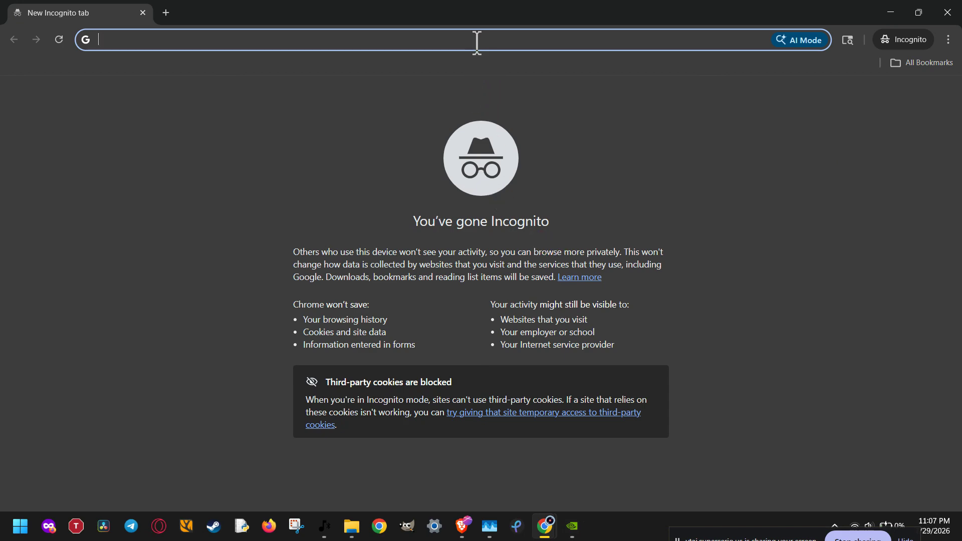
type("p")
key("Return")
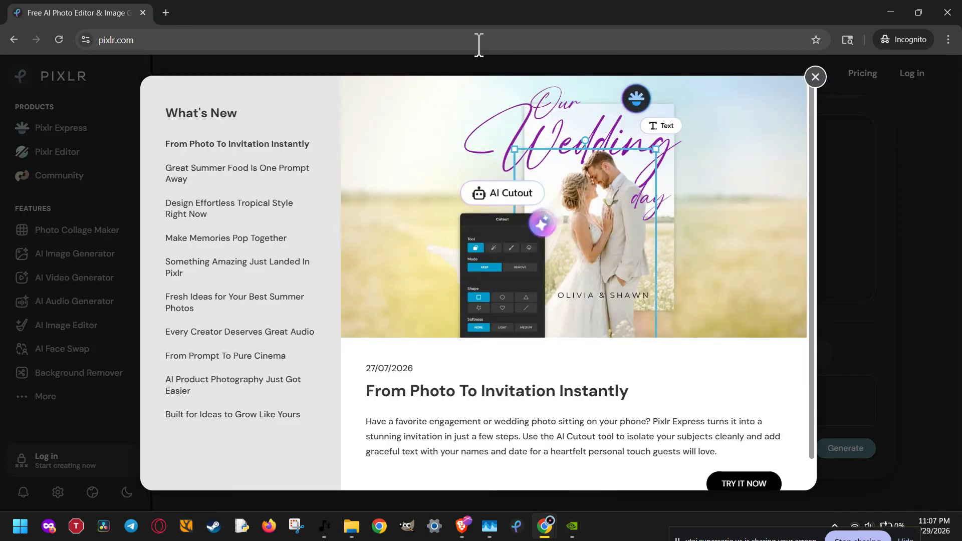
key("Escape")
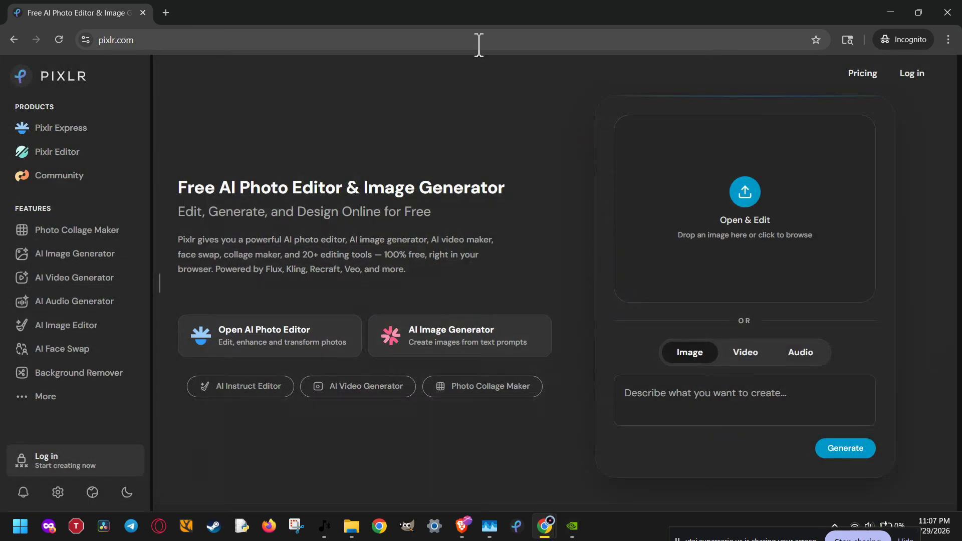
key("alt+Tab")
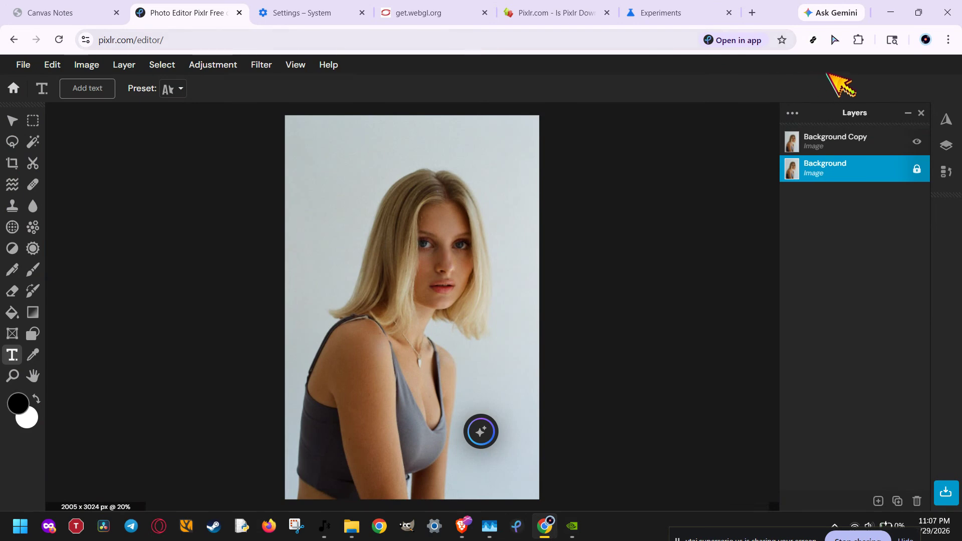
Step: Review the browser extensions that have access to the Pixlr page
left_click(859, 40)
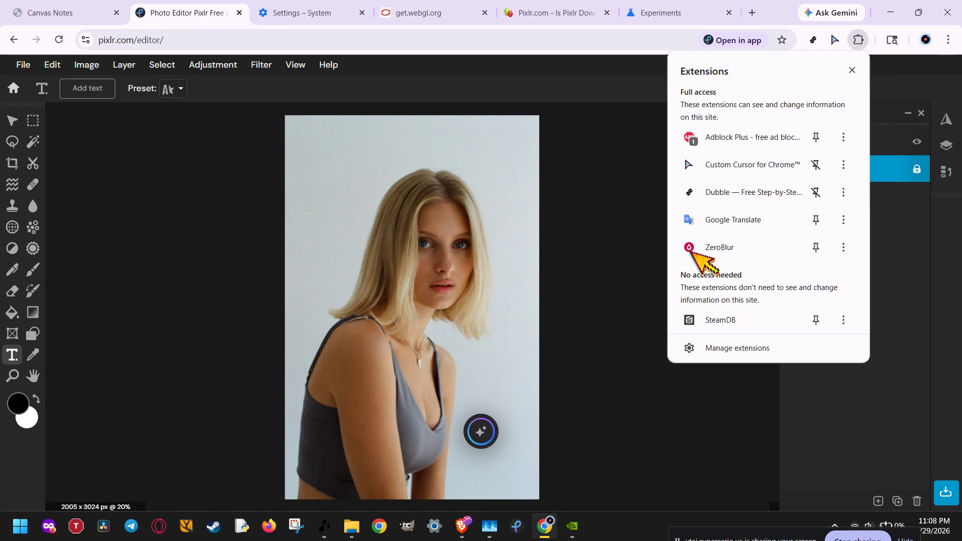
left_click(607, 95)
Step: Check the browser's WebGL support on the get.webgl.org page, examining the heading and the spinning cube
left_click(396, 14)
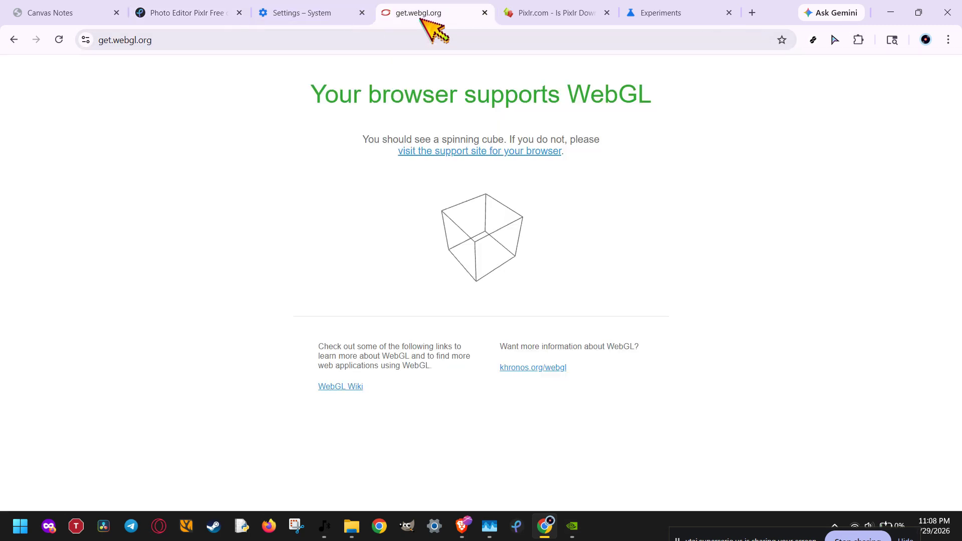
left_click(397, 33)
left_click(397, 33)
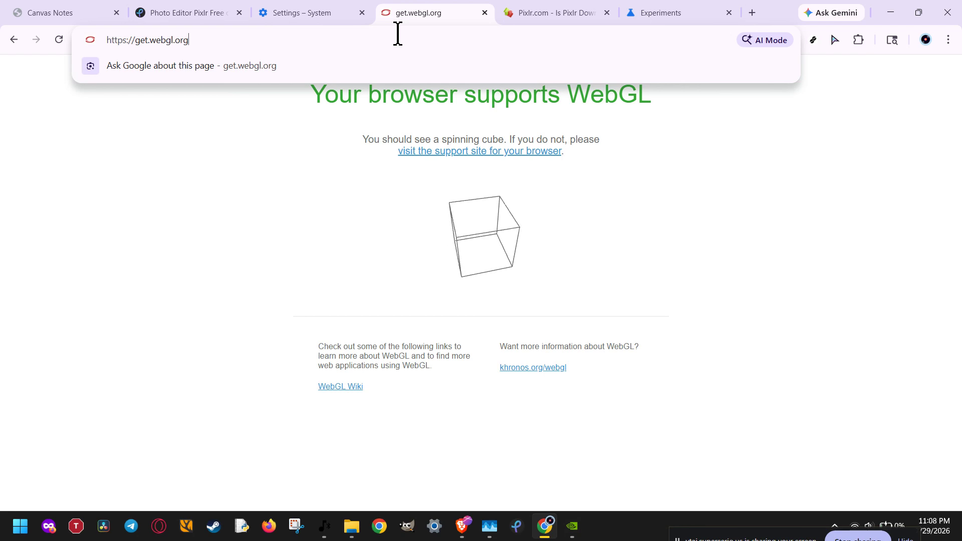
left_click(319, 164)
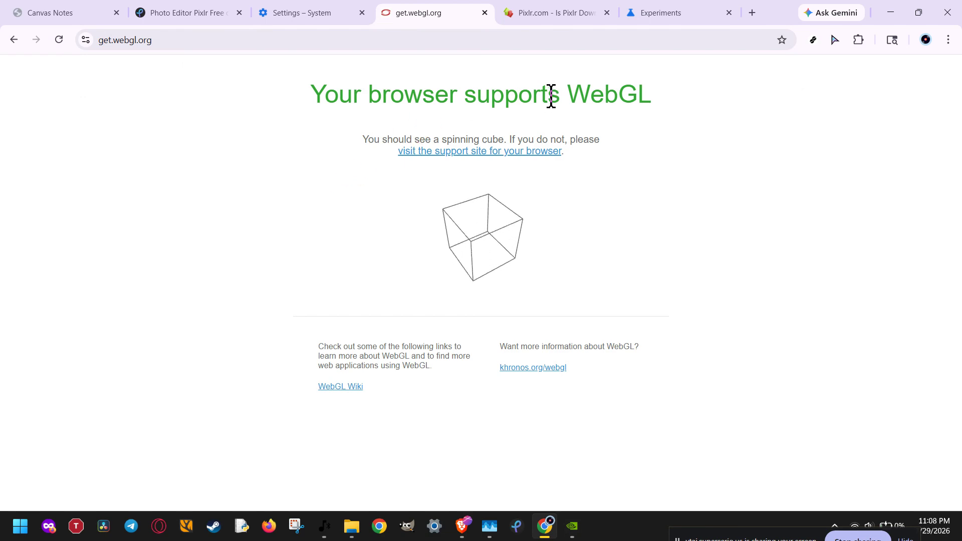
left_click(144, 38)
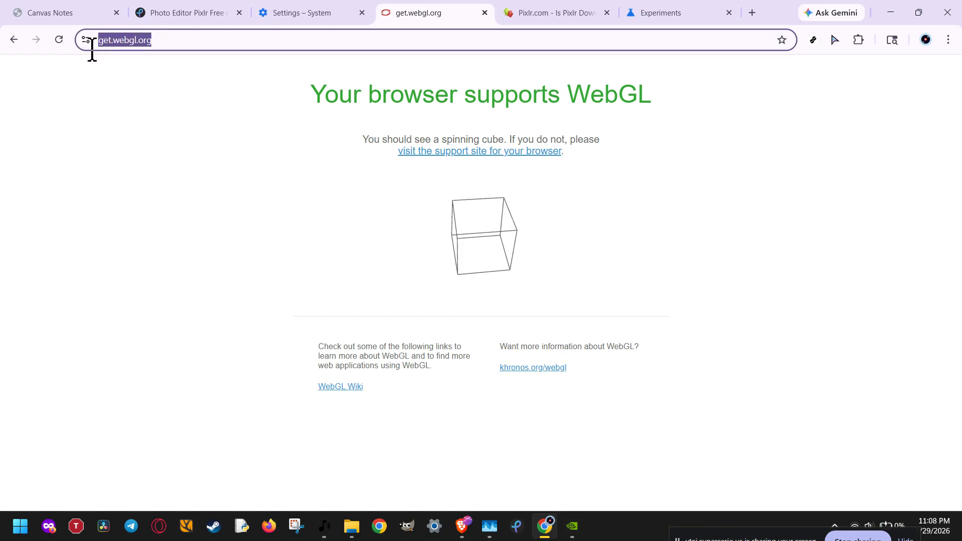
left_click(378, 101)
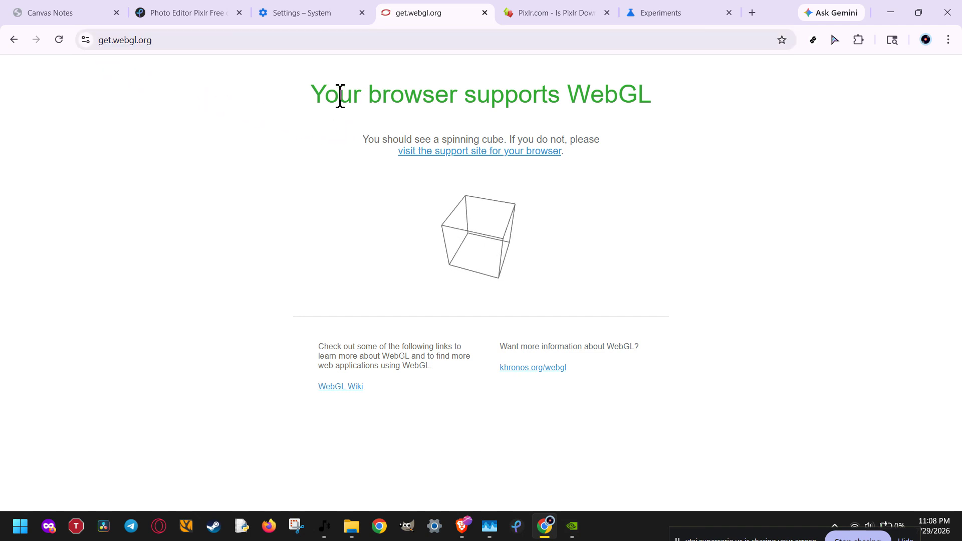
left_click_drag(315, 103, 681, 113)
left_click(422, 126)
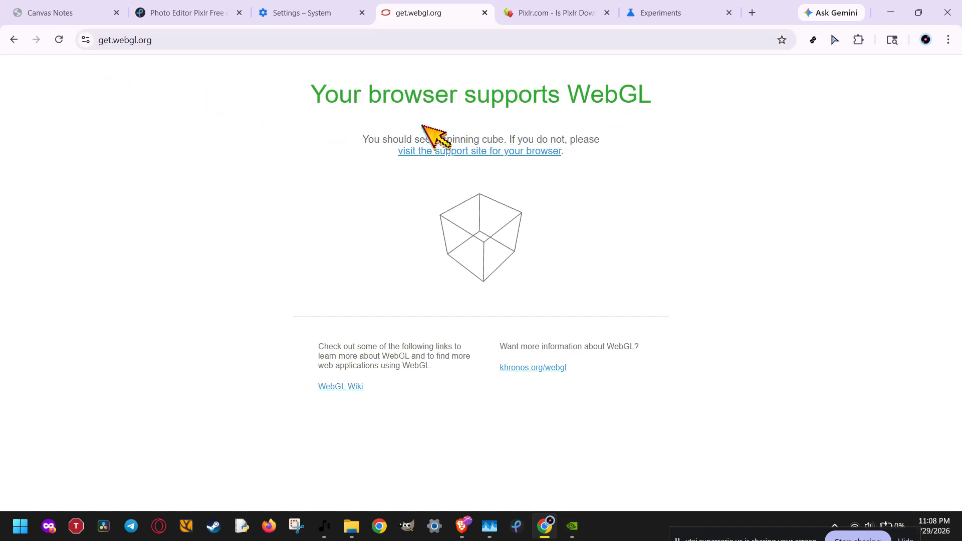
left_click_drag(363, 136, 419, 140)
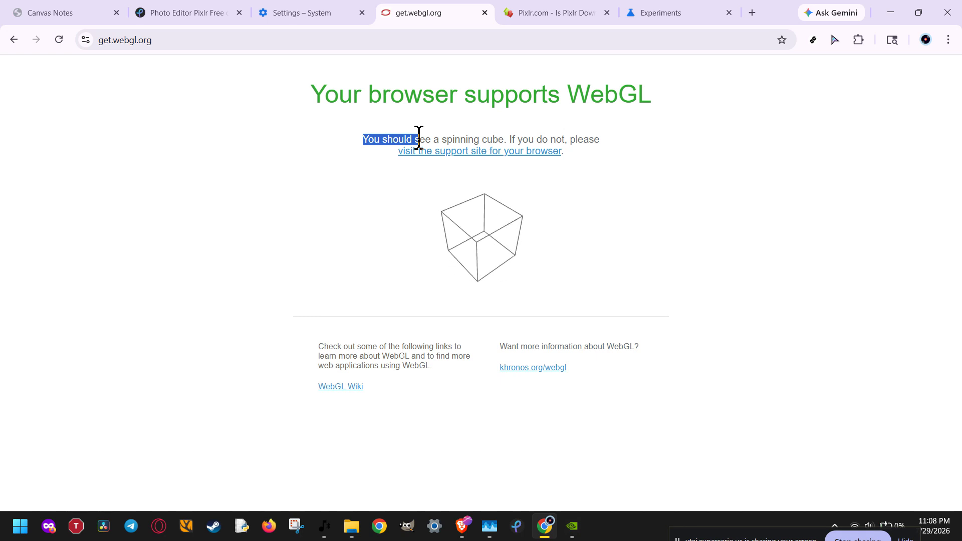
left_click(415, 137)
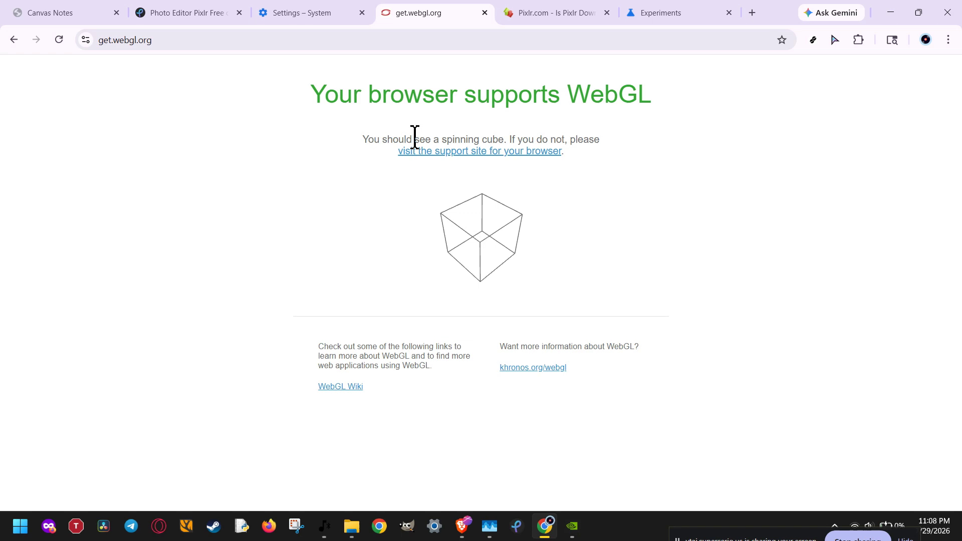
Step: Check the graphics acceleration option in Chrome's system settings and return to the Pixlr editor
left_click(321, 10)
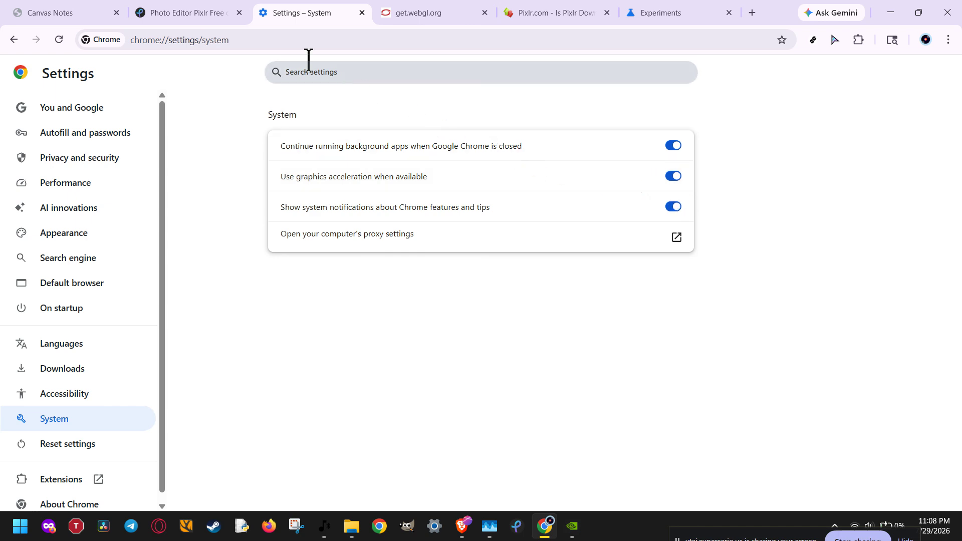
left_click(100, 12)
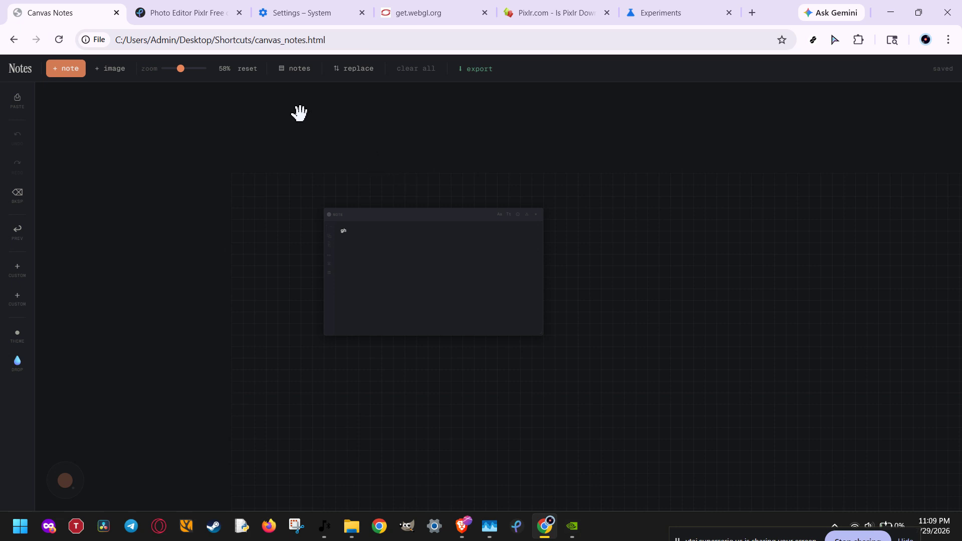
left_click(191, 12)
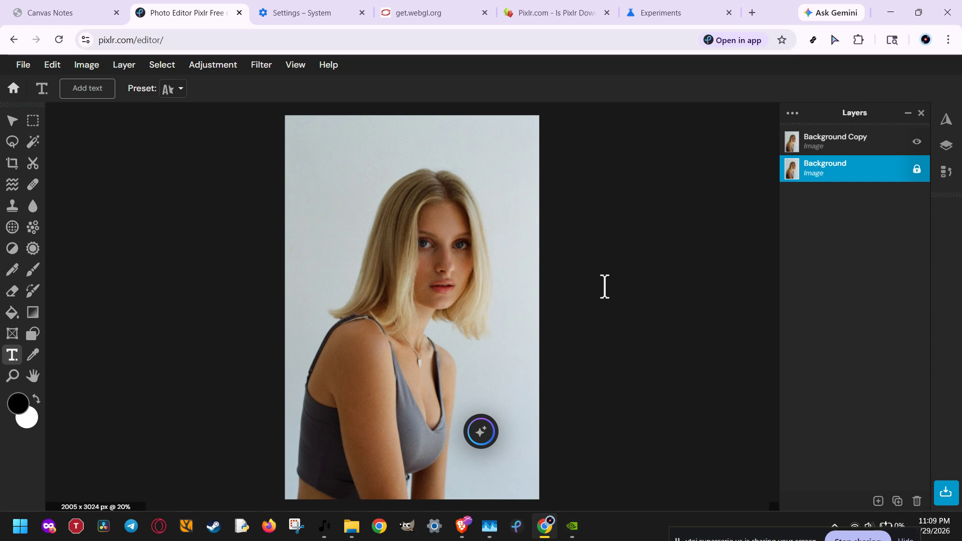
Step: Add a new text layer with the placeholder text over the portrait and set its font size to 86
left_click(422, 282)
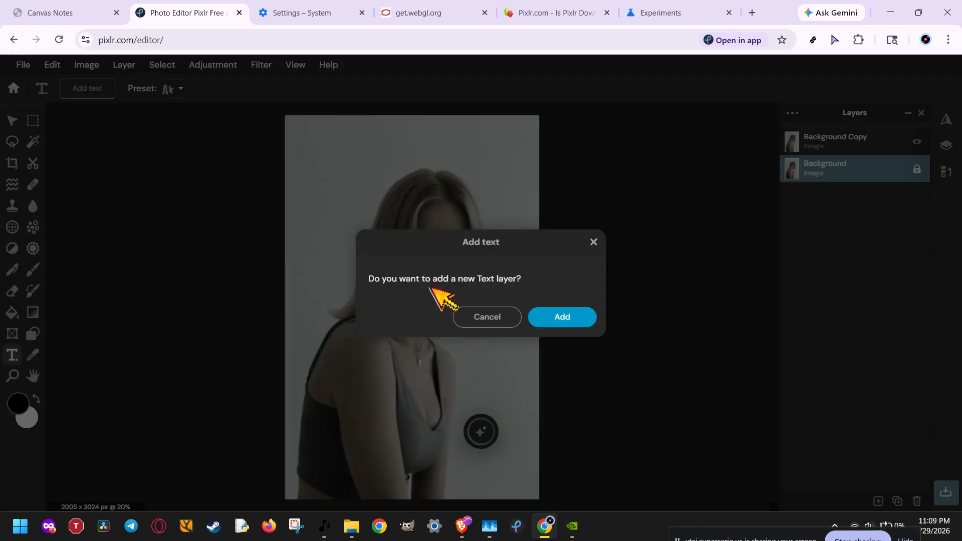
left_click(556, 318)
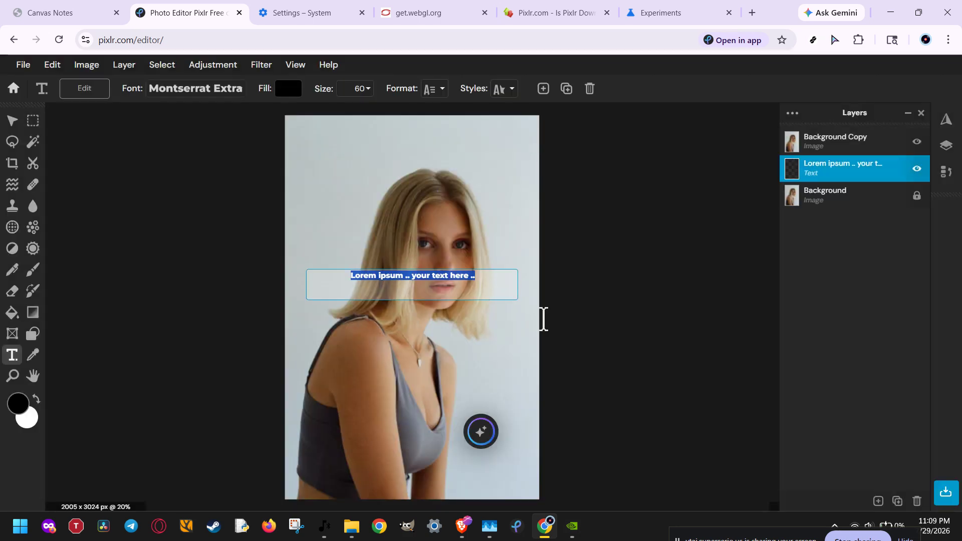
left_click(421, 272)
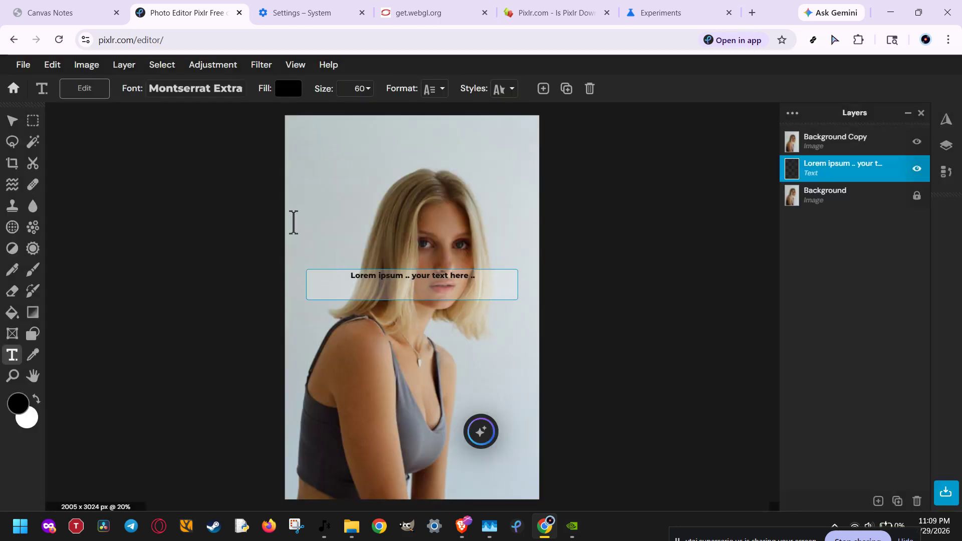
left_click(193, 106)
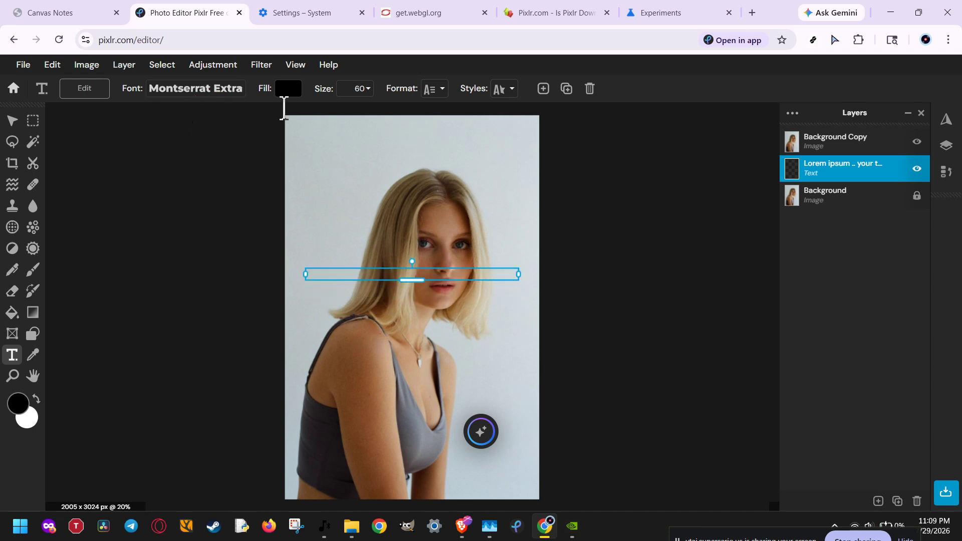
left_click(357, 89)
left_click_drag(280, 114, 293, 114)
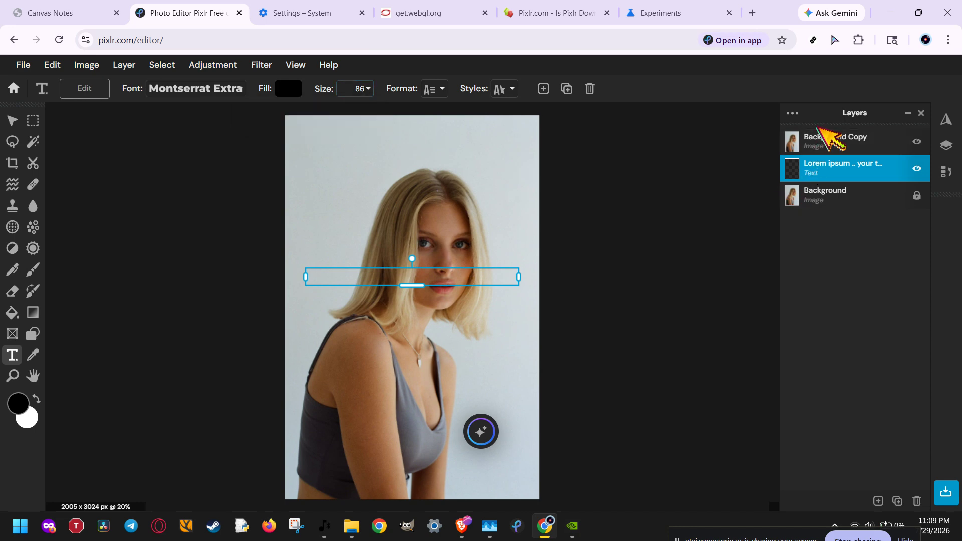
Step: Reorder the layers so that Background Copy sits directly below the text layer
left_click(815, 152)
left_click_drag(815, 155, 816, 171)
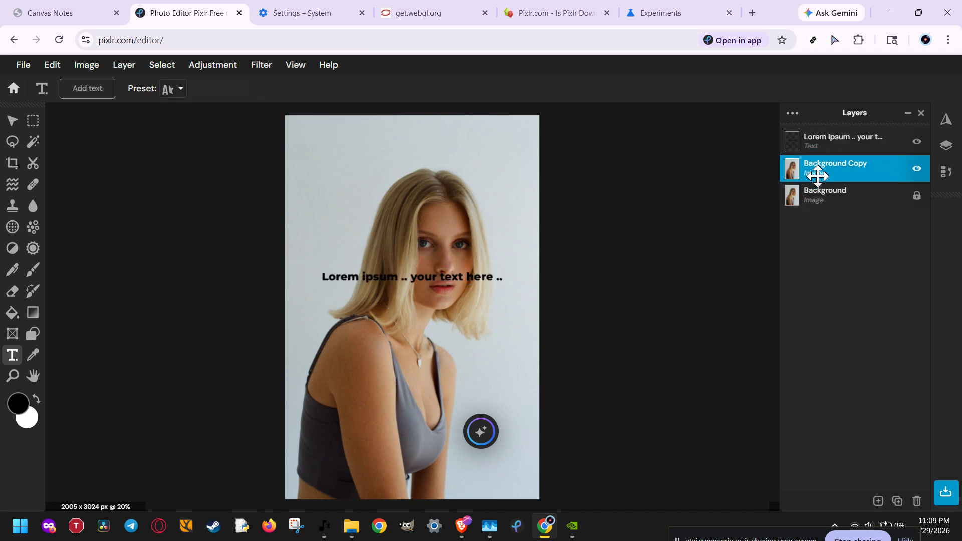
Step: Select the placeholder text on the portrait and set its font size to 265
left_click(330, 278)
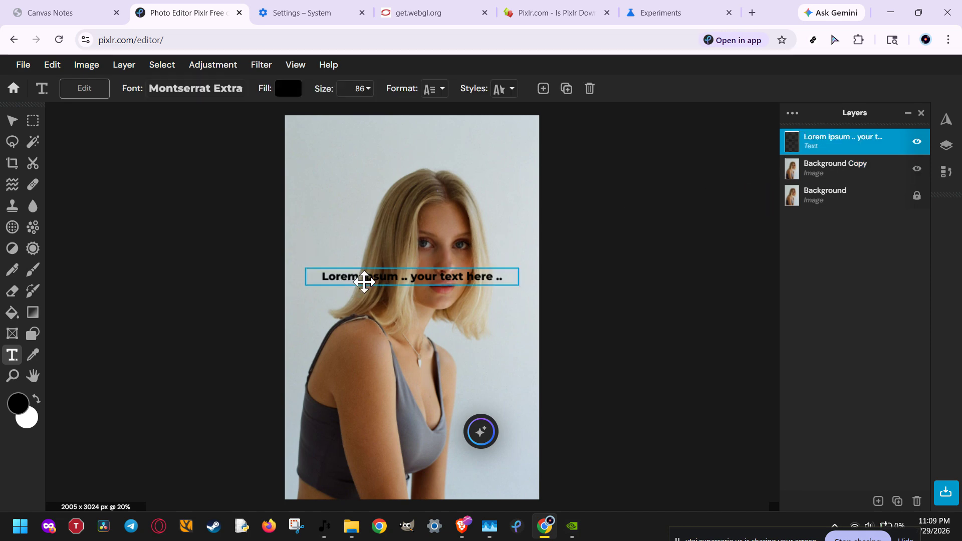
left_click(357, 88)
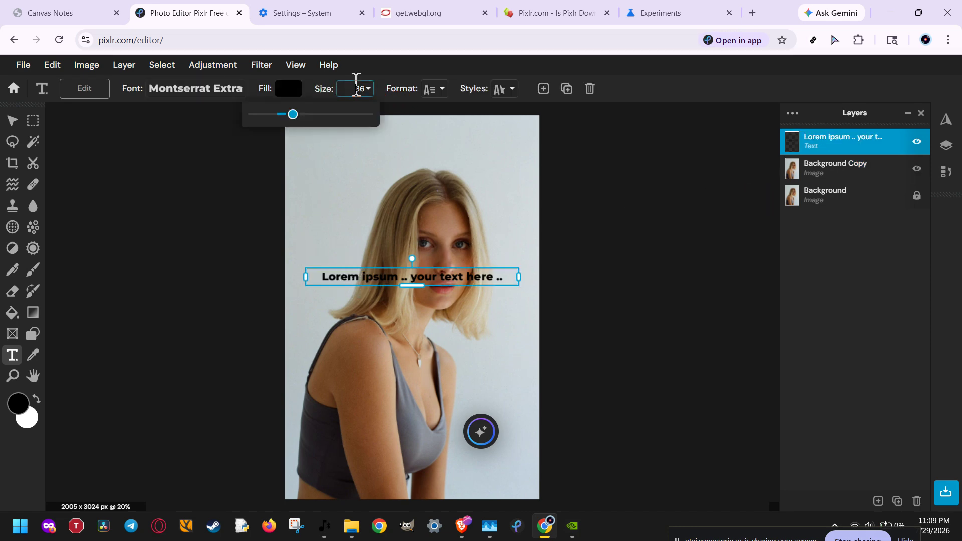
left_click(306, 114)
left_click_drag(306, 114, 312, 113)
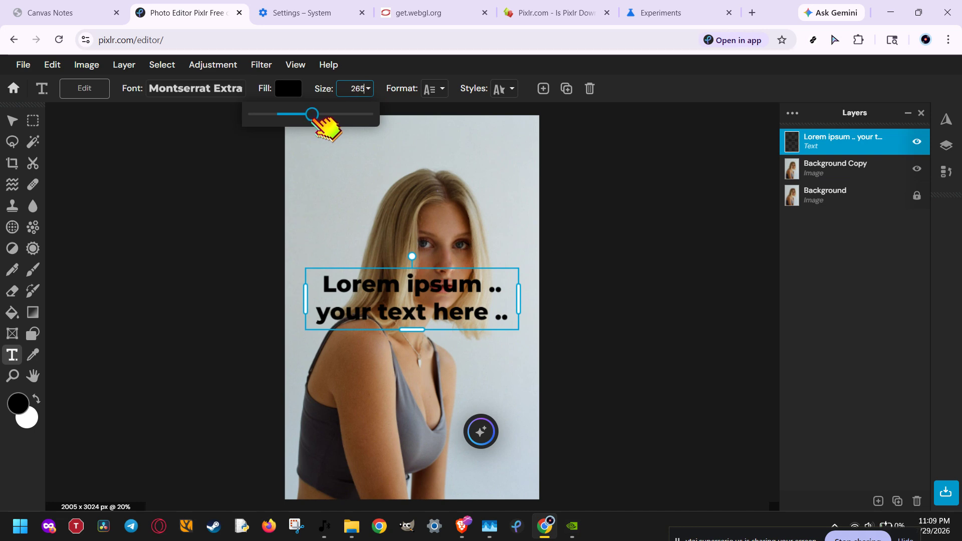
left_click(831, 311)
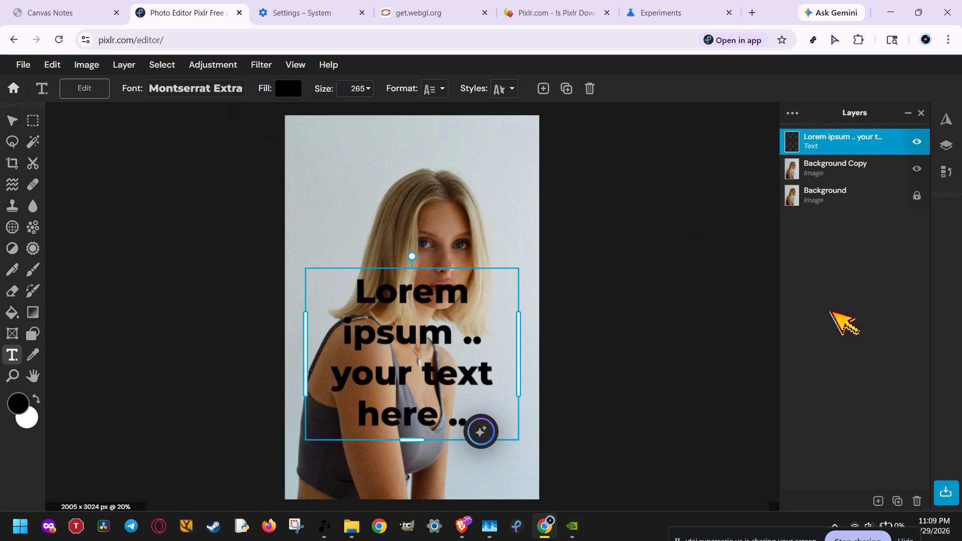
Step: Move the placeholder text down over the woman's torso, and delete the text layer
left_click_drag(397, 322, 399, 377)
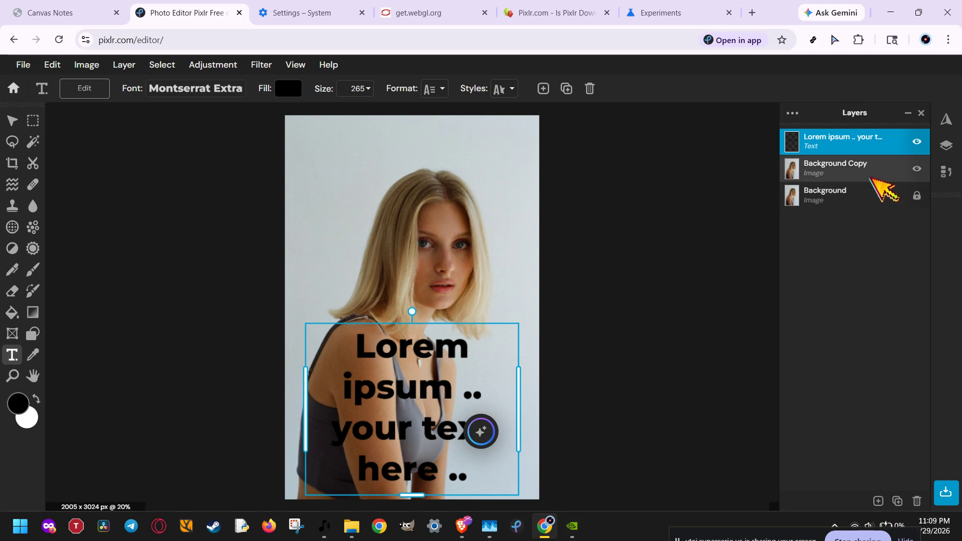
left_click(916, 500)
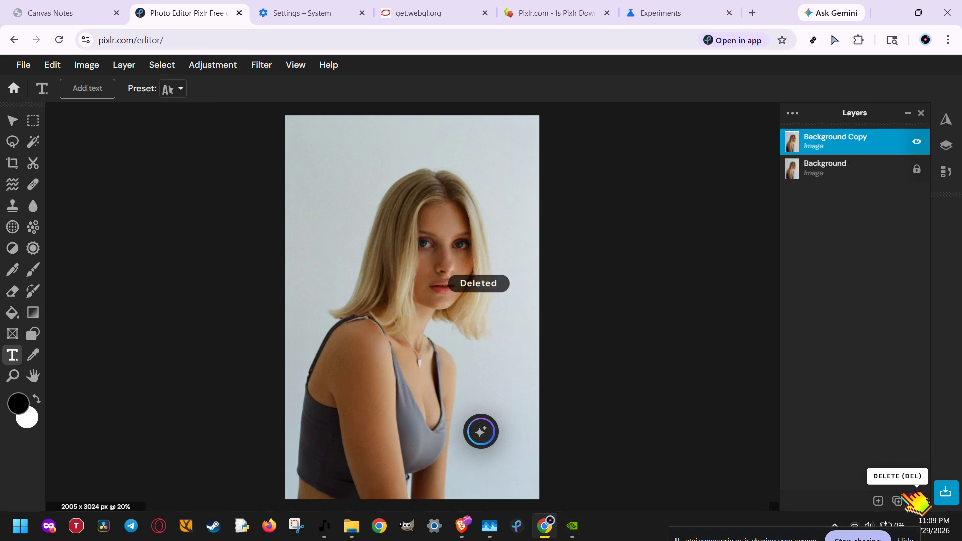